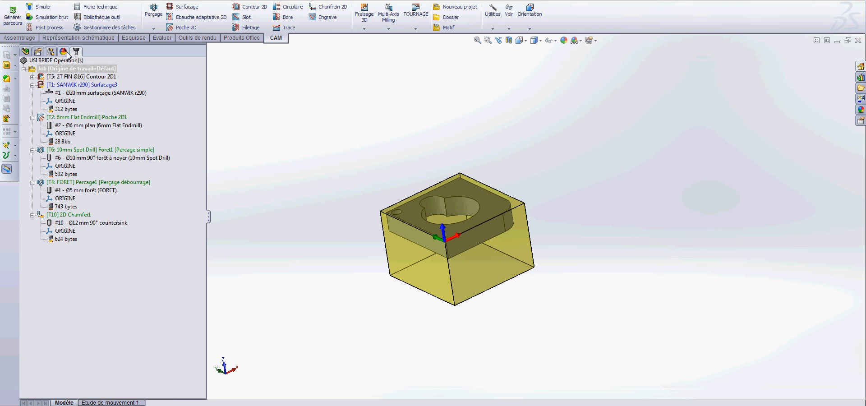
# - Expand the Contour 2D1 operation in the job's CAM operations and display its toolpath on the part
pyautogui.click(26, 51)
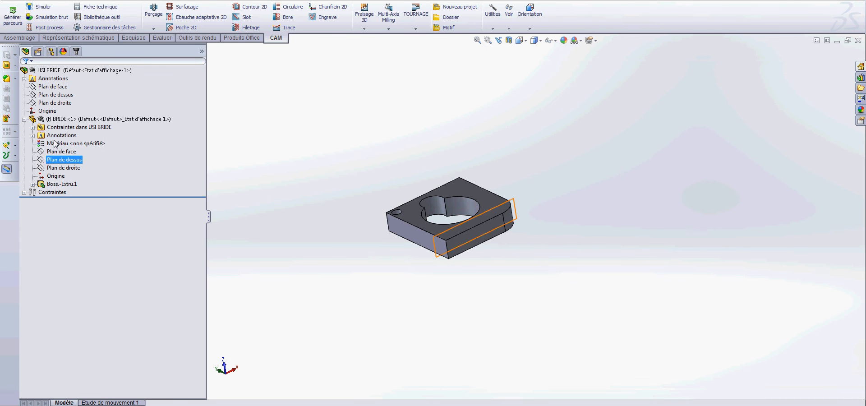
pyautogui.click(75, 51)
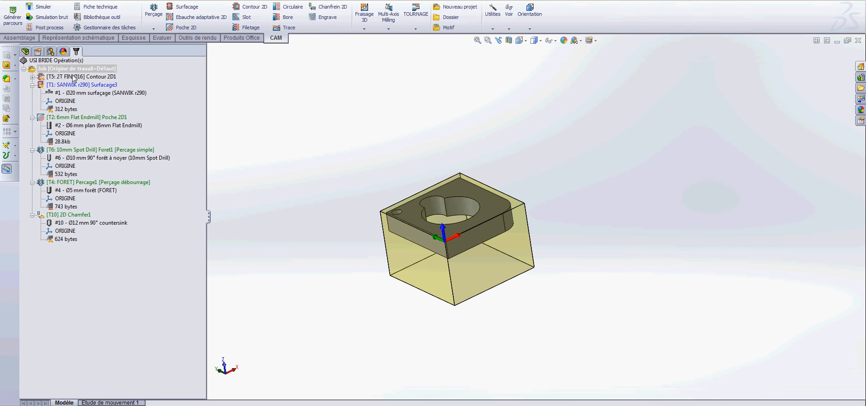
pyautogui.click(32, 76)
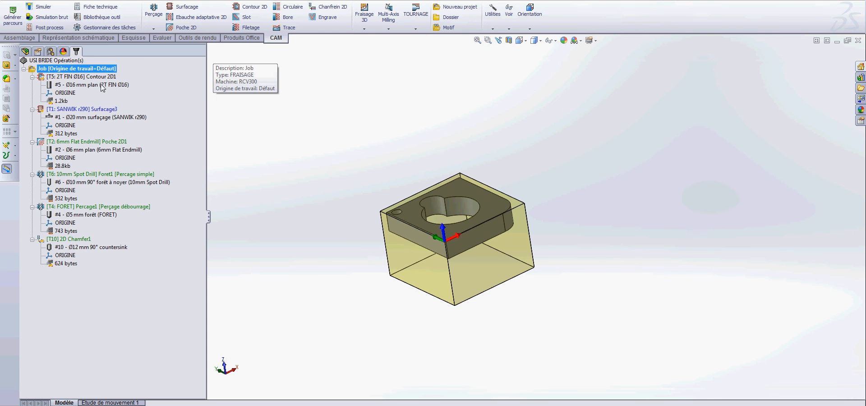
pyautogui.moveTo(340, 200)
pyautogui.mouseDown(button='middle')
pyautogui.moveTo(379, 174)
pyautogui.moveTo(355, 200)
pyautogui.mouseUp(button='middle')
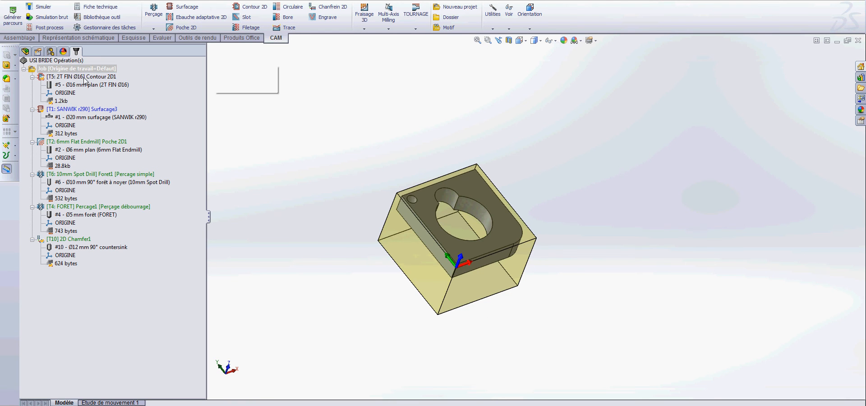
pyautogui.click(84, 78)
pyautogui.moveTo(475, 331); pyautogui.dragTo(501, 320, button='middle')
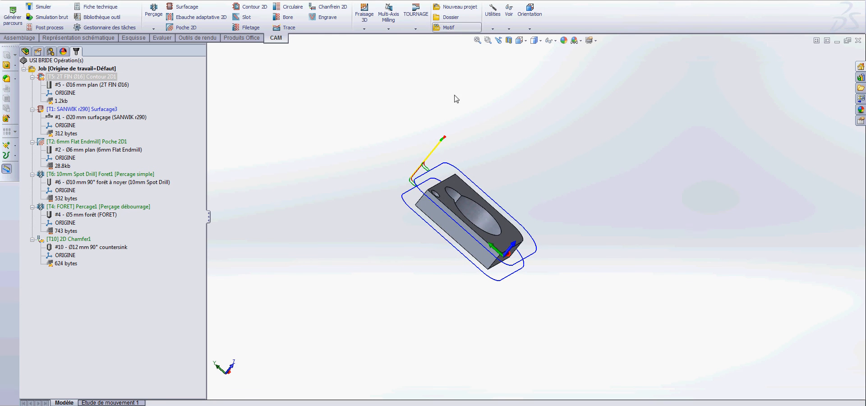
# - Turn on the stock preview (Pré-visualisation du brut) and view the machined stock around the part
pyautogui.click(509, 18)
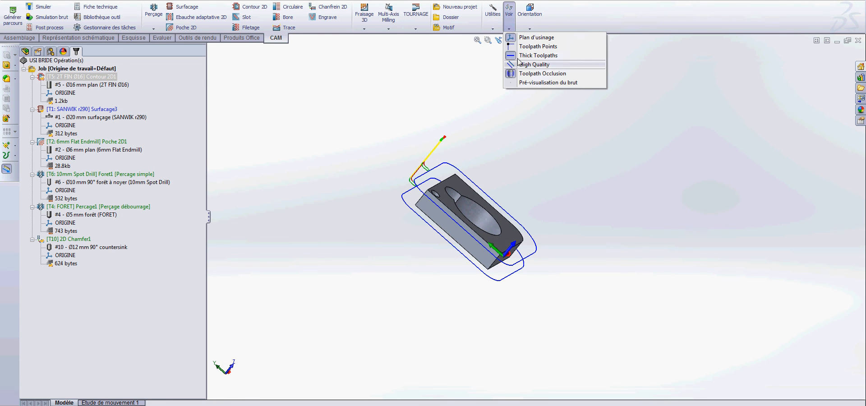
pyautogui.click(542, 83)
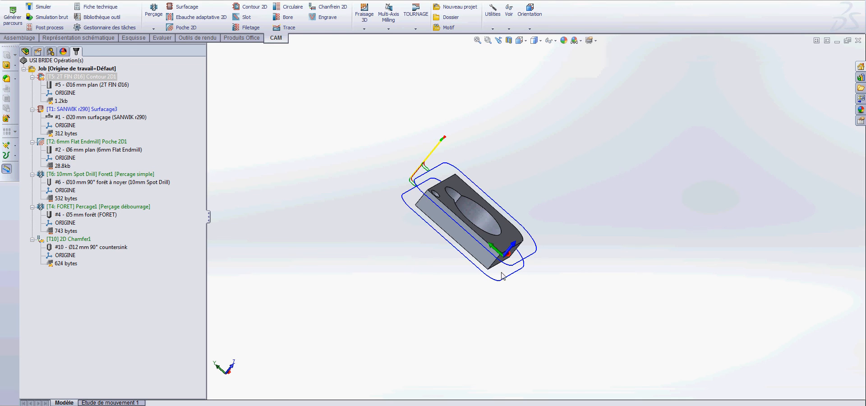
pyautogui.moveTo(496, 296); pyautogui.dragTo(350, 272, button='middle')
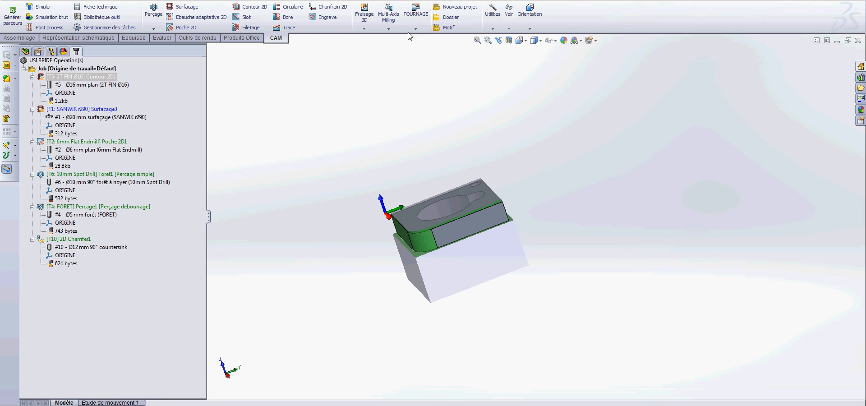
# - Open the milling job's definition, examine its stock, program origin, machine and post-processor settings, and close it without changes
pyautogui.rightClick(88, 69)
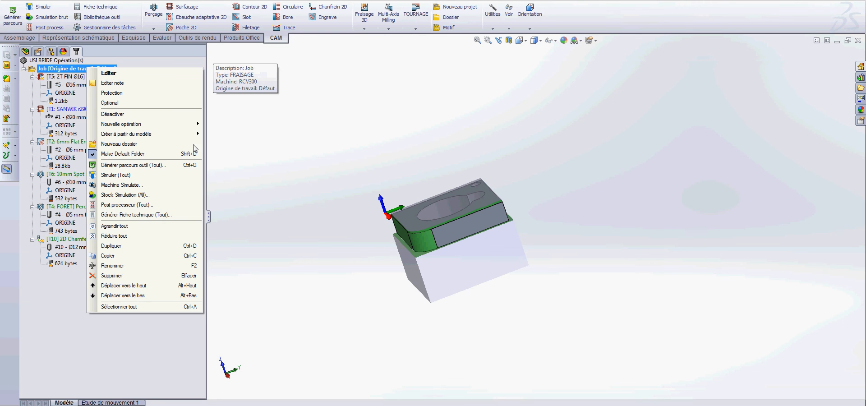
pyautogui.click(211, 158)
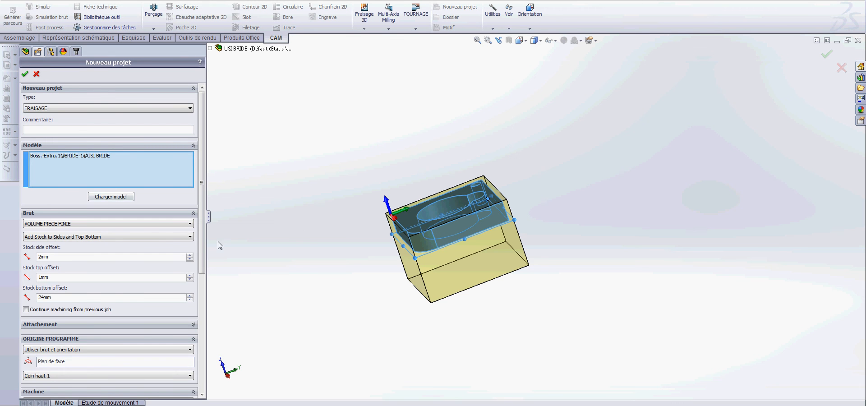
pyautogui.scroll(-3, 201, 239)
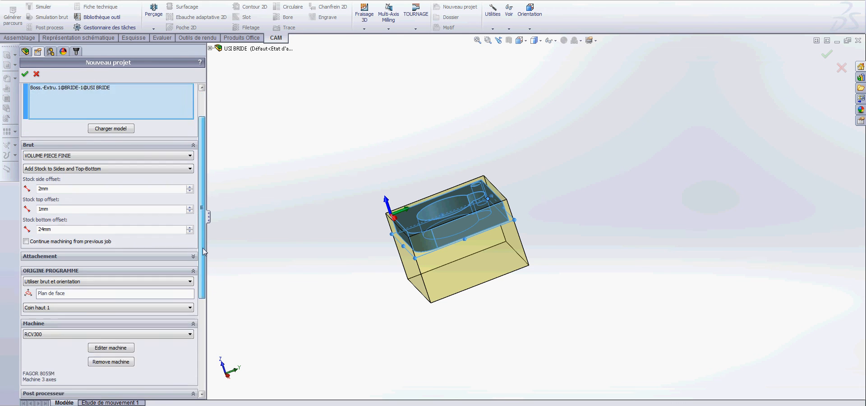
pyautogui.click(146, 150)
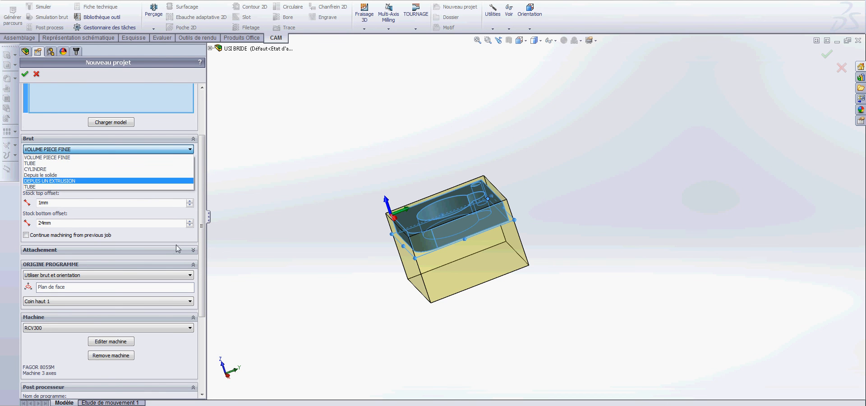
pyautogui.click(207, 261)
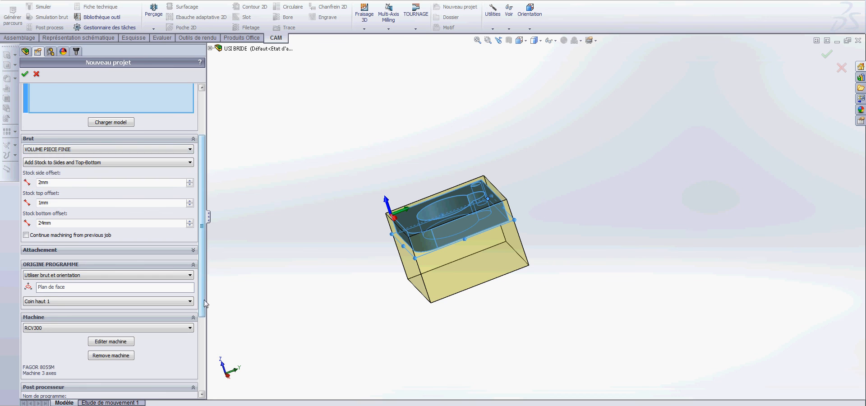
pyautogui.scroll(-3, 202, 296)
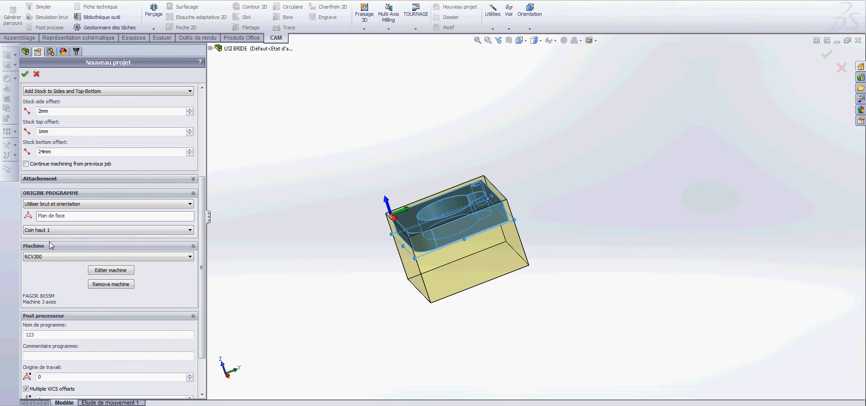
pyautogui.moveTo(64, 208)
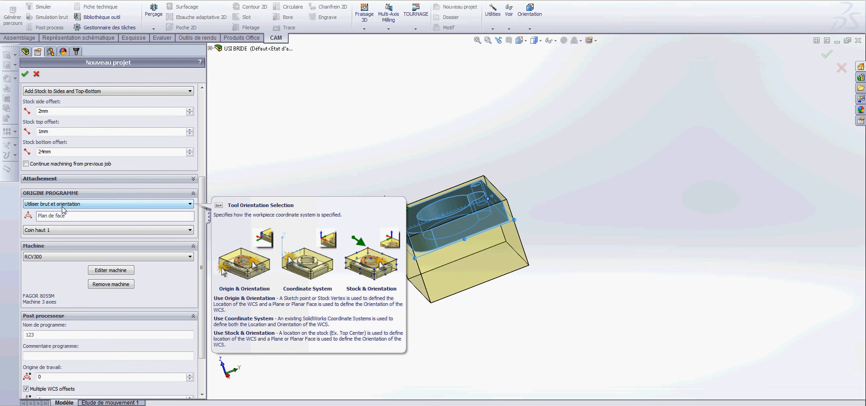
pyautogui.moveTo(135, 111)
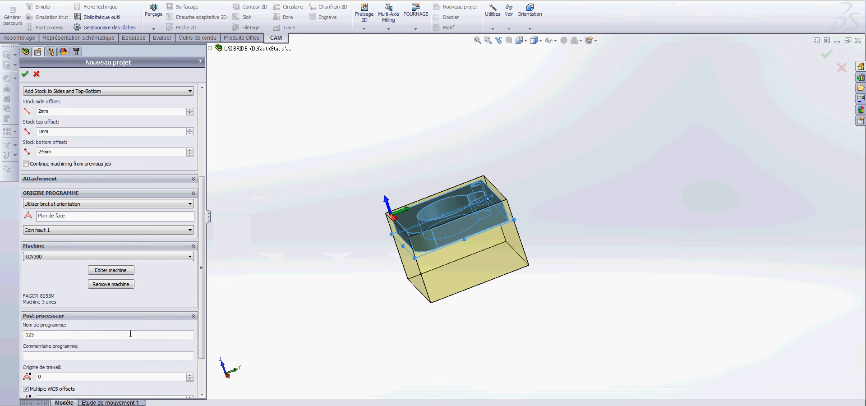
pyautogui.moveTo(130, 333)
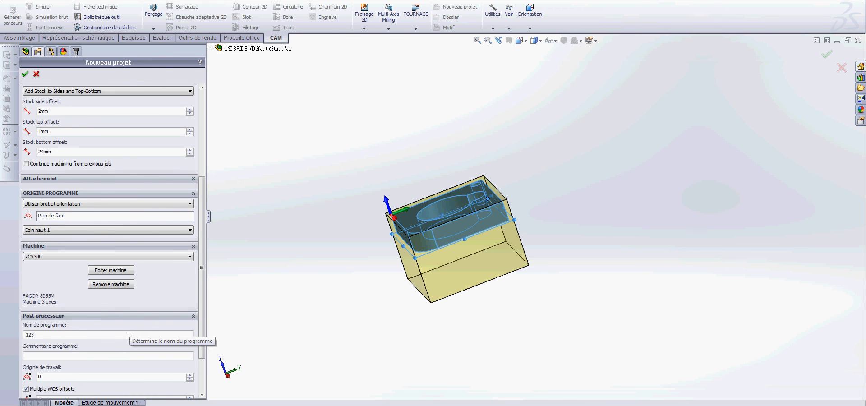
pyautogui.click(37, 75)
# - Open the Contour 2D1 operation for editing and examine its tool, feed and speed, and selected geometry settings
pyautogui.rightClick(71, 76)
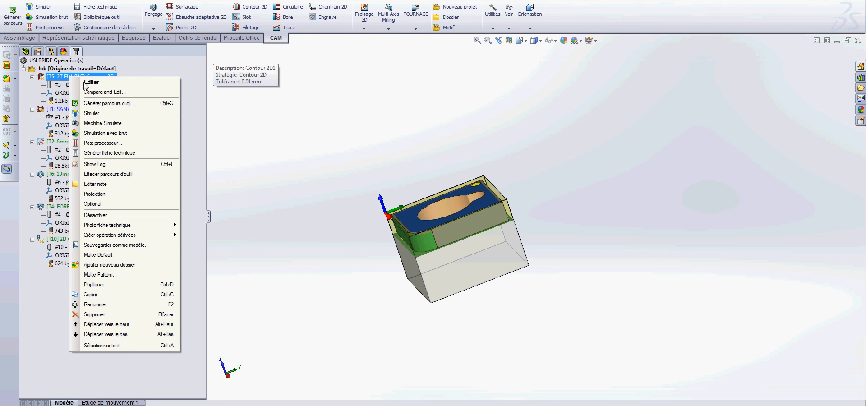
pyautogui.click(91, 83)
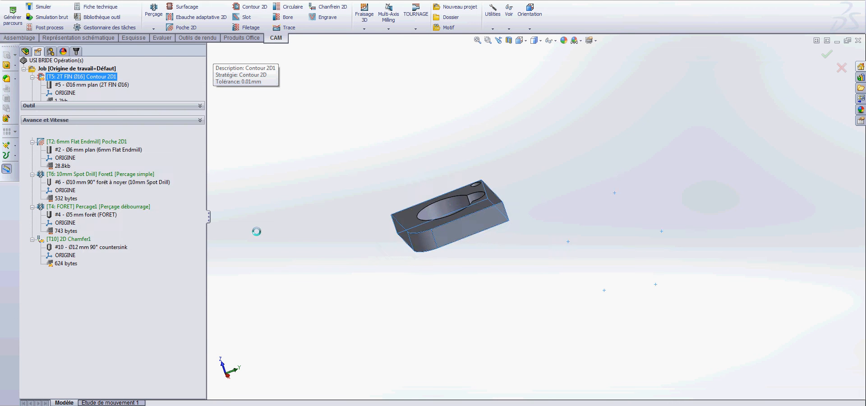
pyautogui.click(27, 89)
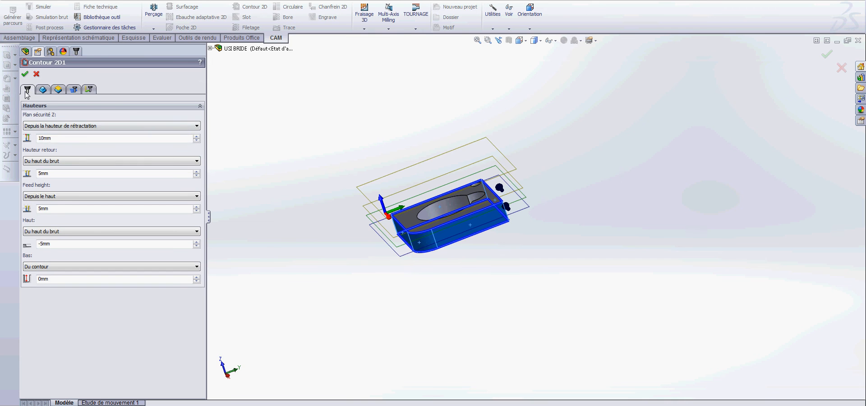
pyautogui.moveTo(263, 227); pyautogui.dragTo(397, 223, button='middle')
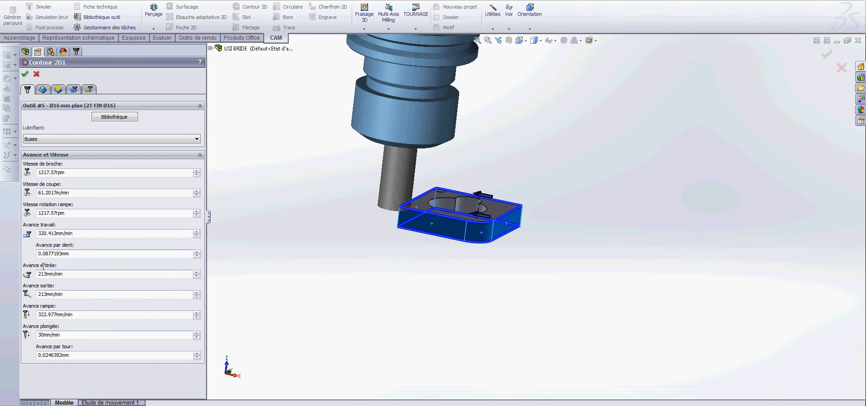
pyautogui.click(42, 89)
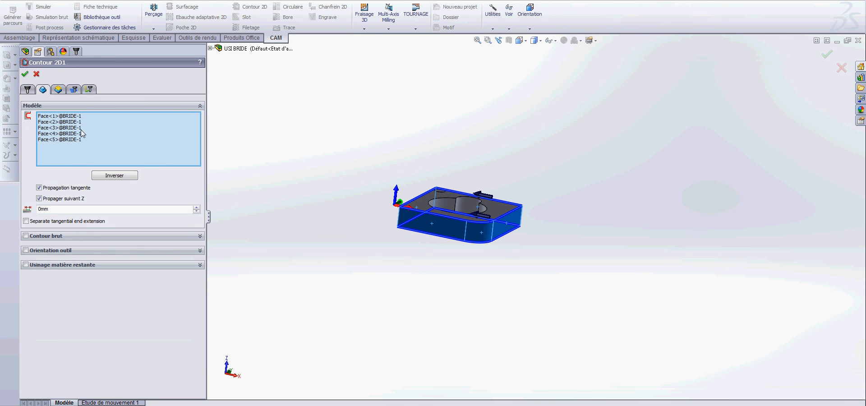
# - Set the clearance height (Plan sécurité Z) of the contour operation to 8 mm from the retract height
pyautogui.click(64, 90)
pyautogui.moveTo(343, 318); pyautogui.dragTo(297, 226, button='middle')
pyautogui.click(197, 140)
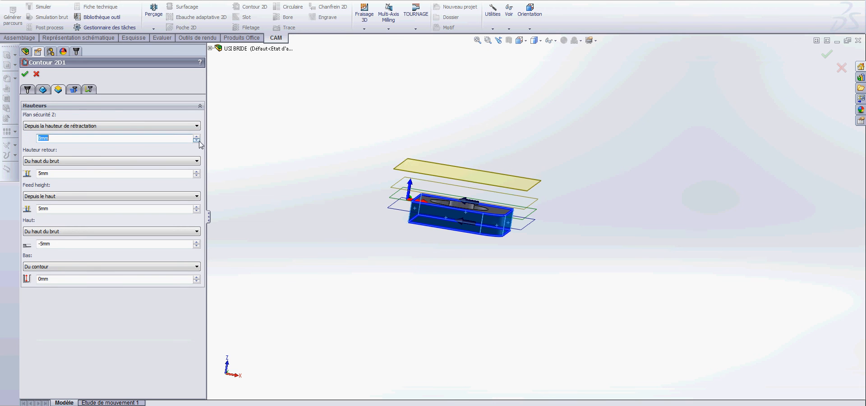
# - Enable depth passes (Passes de profondeur) for the contour operation, check its linking settings and apply the edit
pyautogui.click(72, 90)
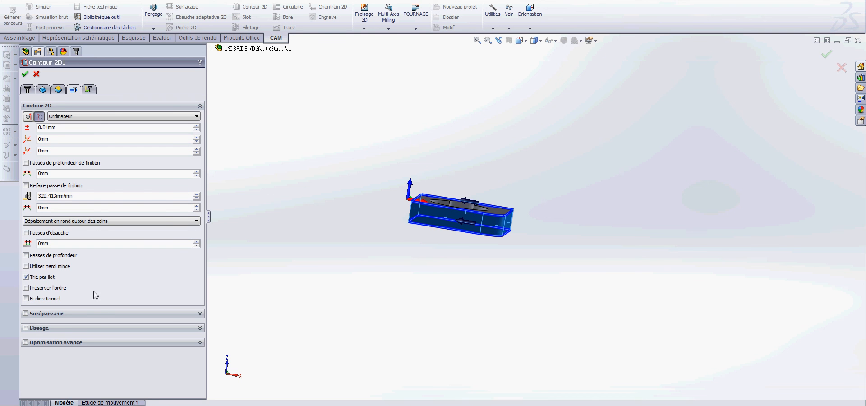
pyautogui.click(26, 255)
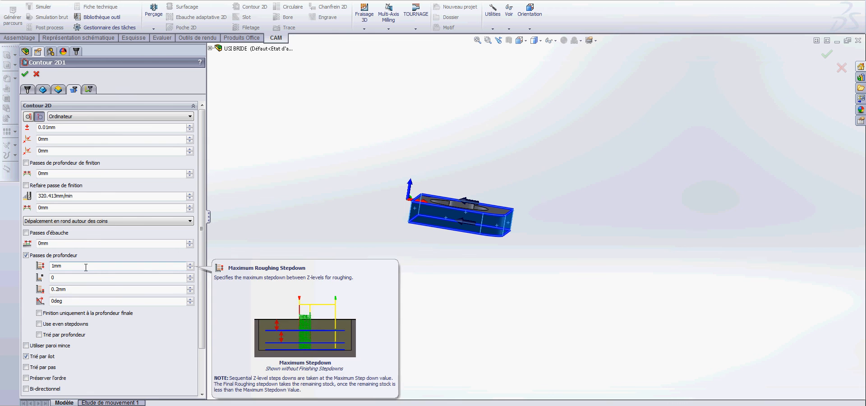
pyautogui.click(90, 89)
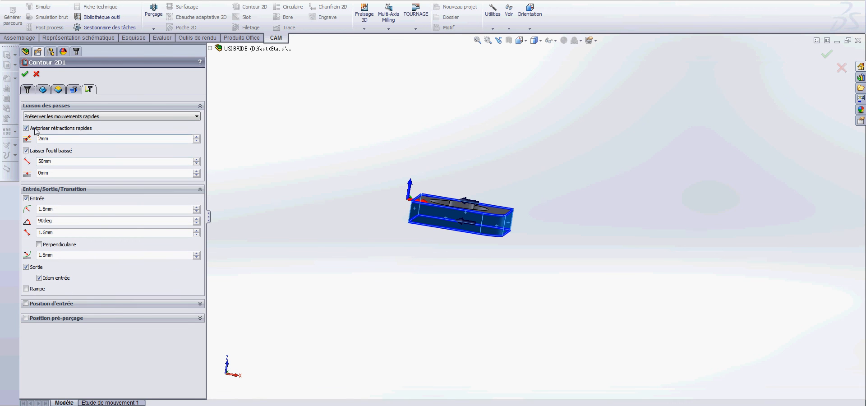
pyautogui.click(25, 75)
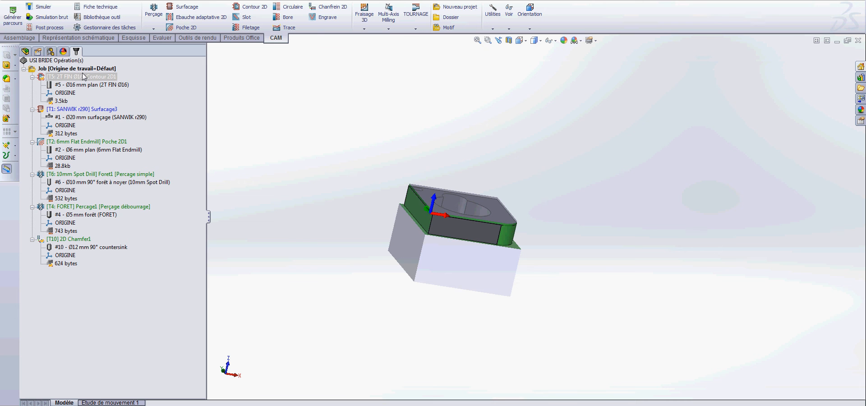
# - Simulate the Contour 2D1 toolpath at a faster playback speed and close the simulation
pyautogui.click(39, 7)
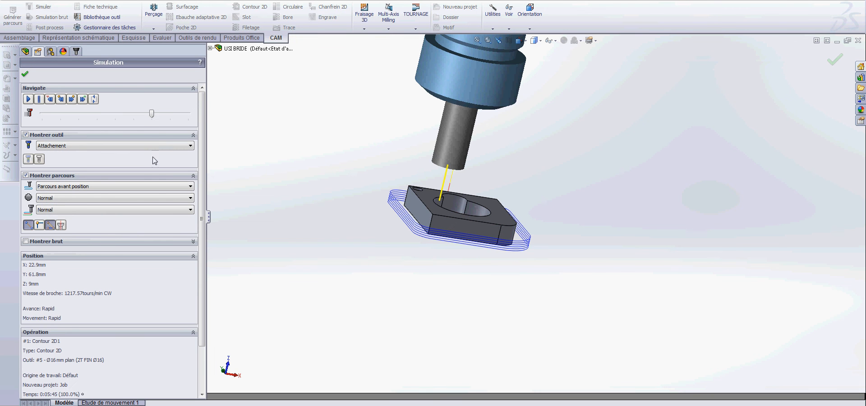
pyautogui.moveTo(152, 114); pyautogui.dragTo(171, 115)
pyautogui.click(28, 99)
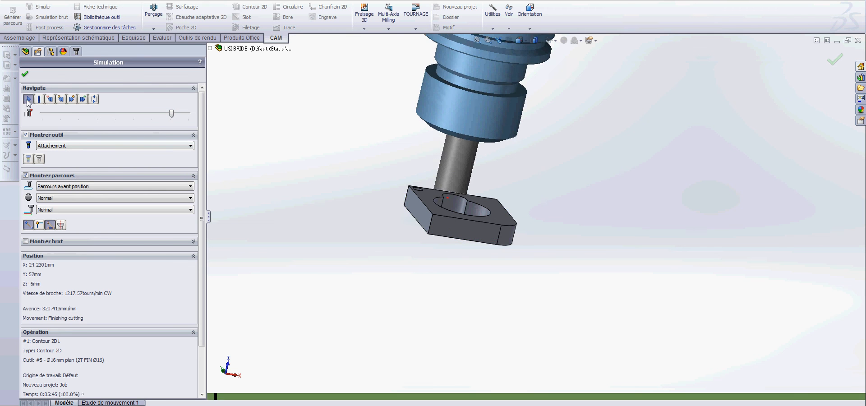
pyautogui.click(25, 73)
# - Run the stock removal simulation (Simulation avec brut) for the Contour 2D1 operation and close it
pyautogui.rightClick(77, 82)
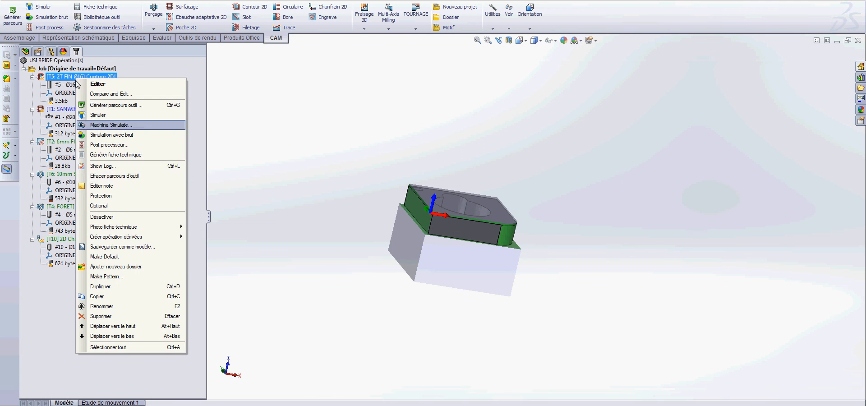
pyautogui.click(107, 135)
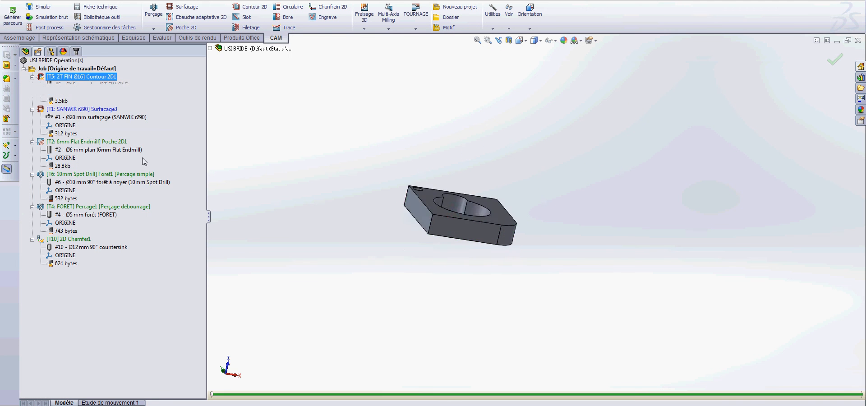
pyautogui.click(28, 114)
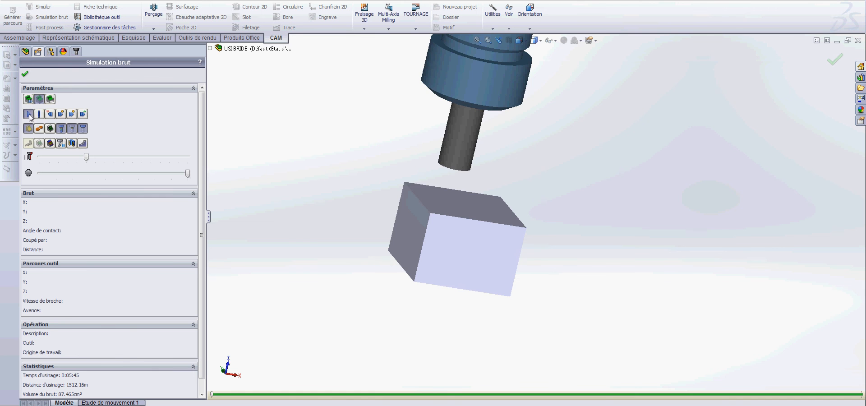
pyautogui.click(25, 74)
# - Run the machine simulation for the whole Job and inspect the Contour 2D1 machining at the vise and on the full machine
pyautogui.rightClick(64, 70)
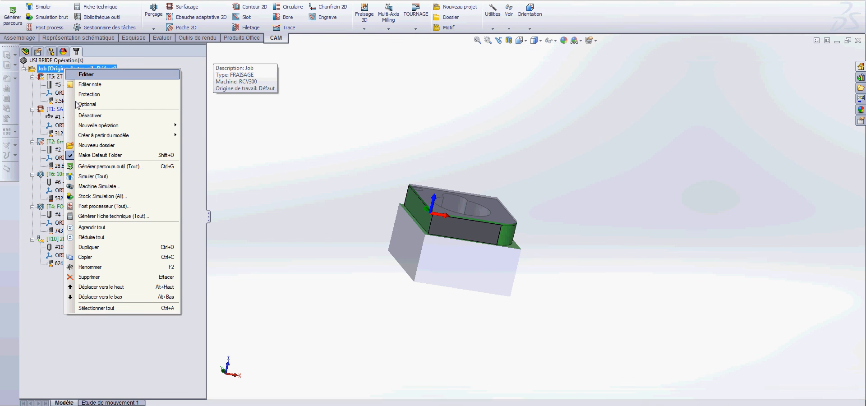
pyautogui.click(97, 186)
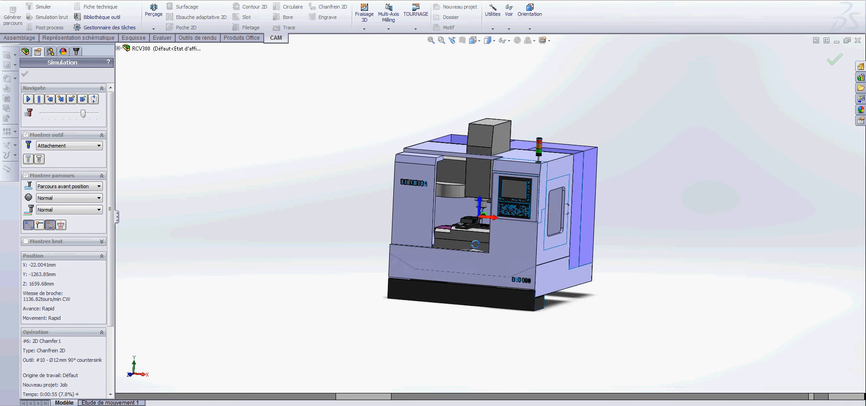
pyautogui.scroll(-8, 492, 249)
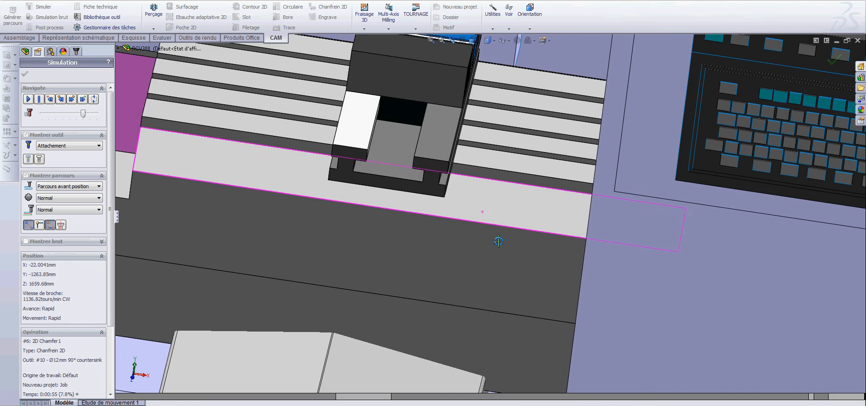
pyautogui.scroll(6, 498, 242)
pyautogui.scroll(-5, 506, 82)
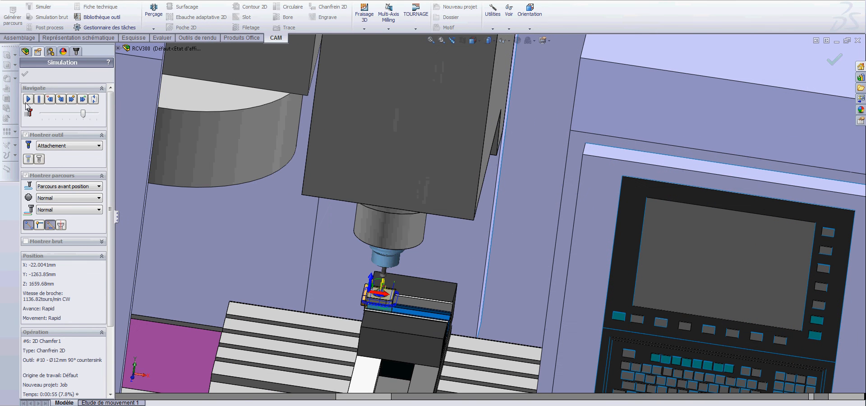
pyautogui.click(28, 99)
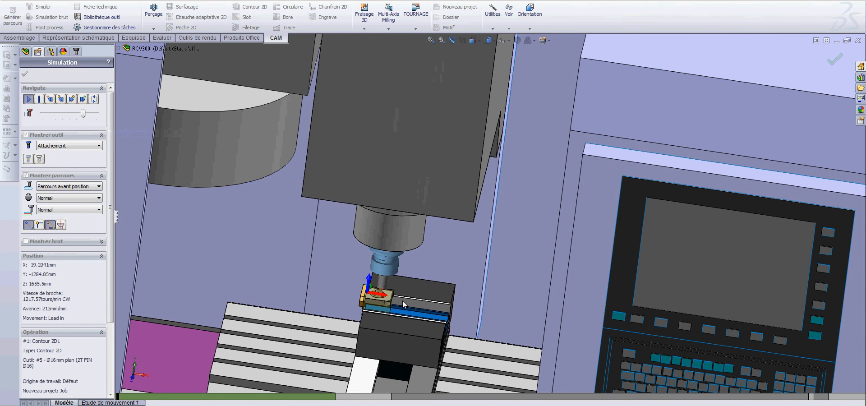
pyautogui.scroll(5, 418, 307)
pyautogui.scroll(-6, 418, 308)
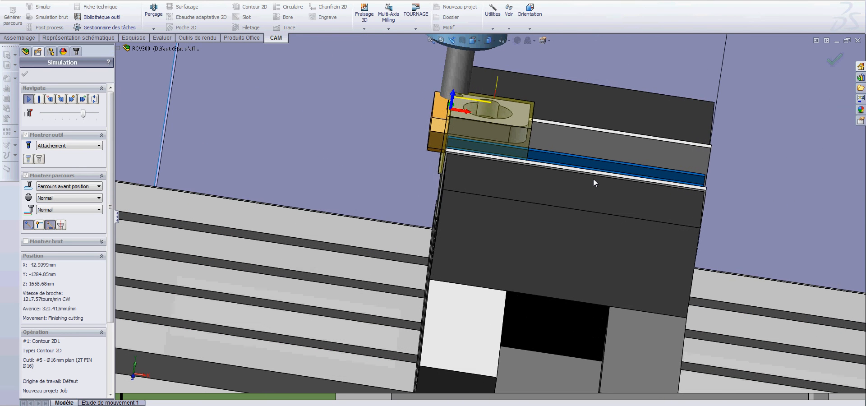
pyautogui.scroll(4, 503, 212)
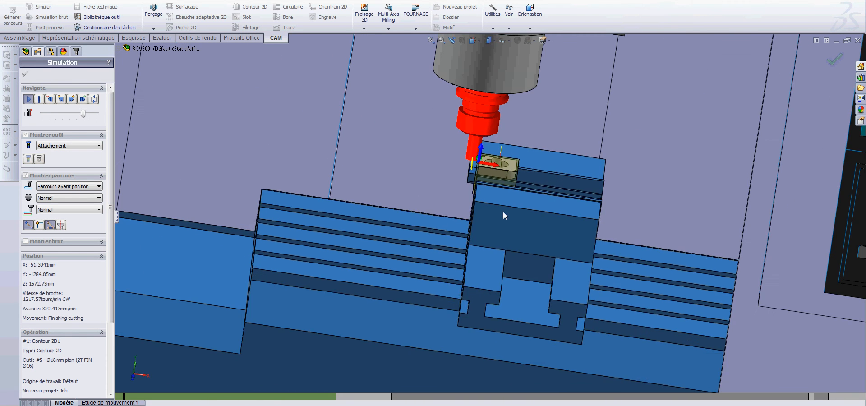
pyautogui.scroll(6, 482, 145)
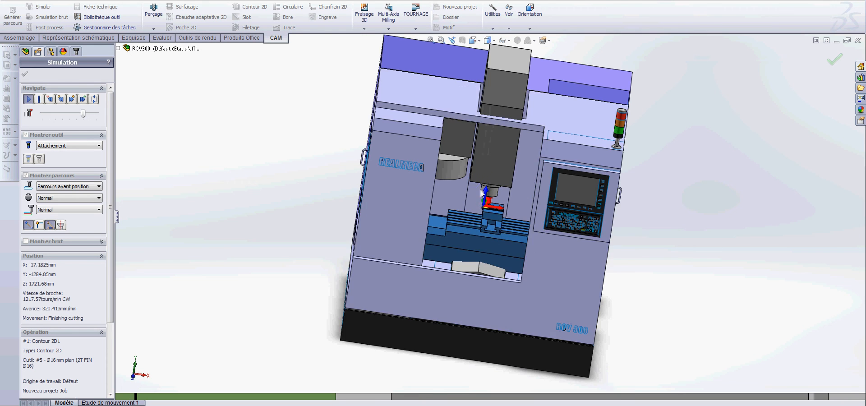
pyautogui.moveTo(483, 146); pyautogui.dragTo(505, 157, button='middle')
# - Open the list of open document windows while the machine simulation plays
pyautogui.click(270, 1)
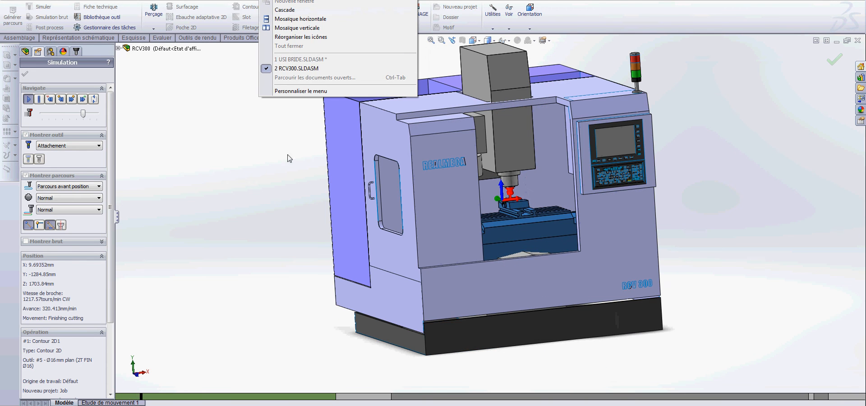